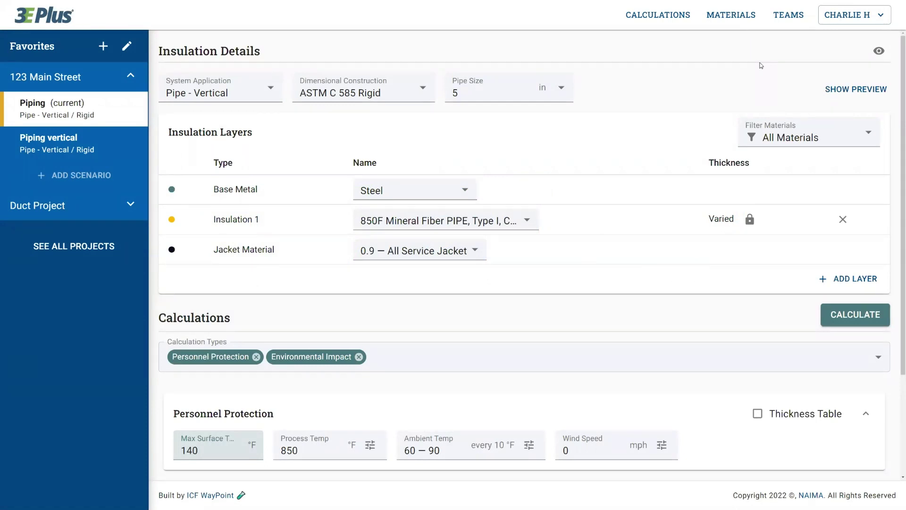
- Run the calculation for the 123 Main Street piping scenario to show its results table
click(855, 313)
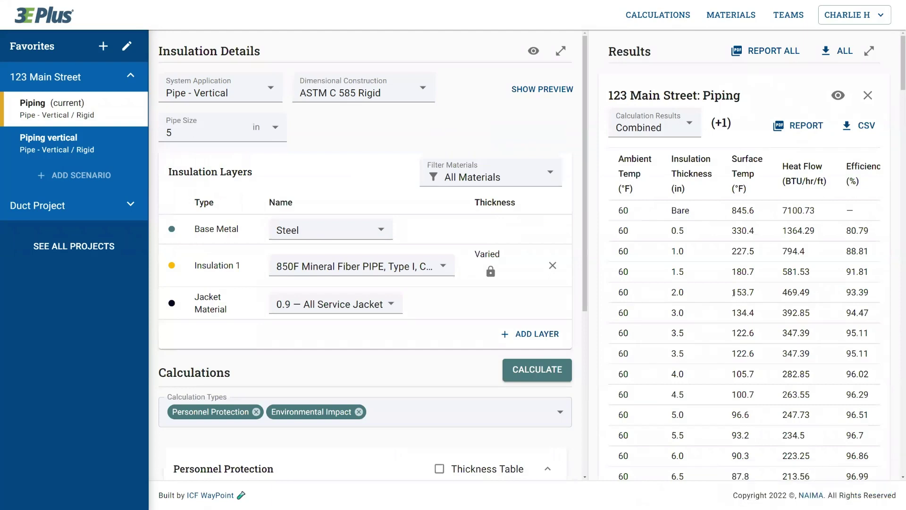
click(869, 52)
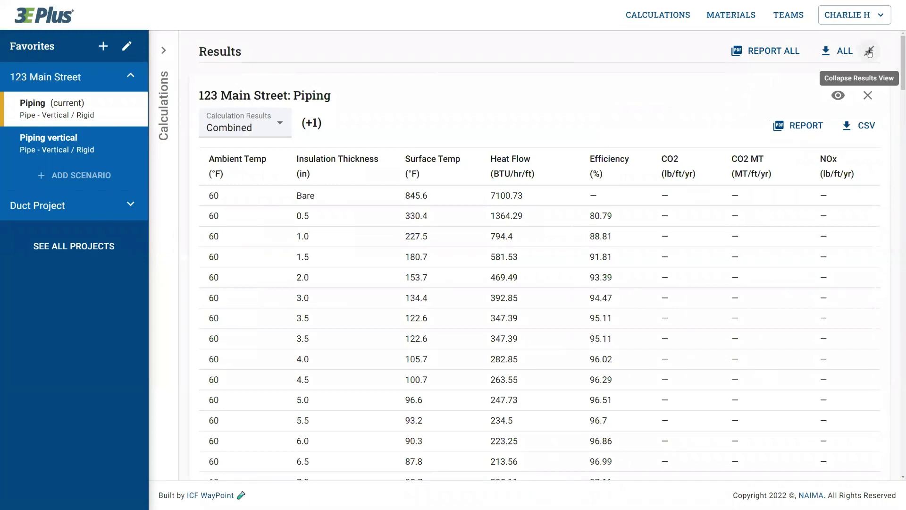
click(868, 52)
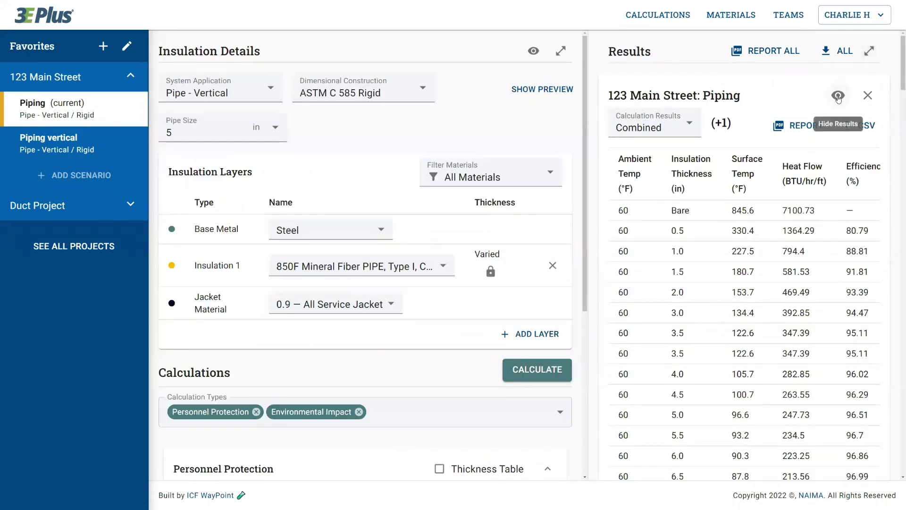
click(838, 97)
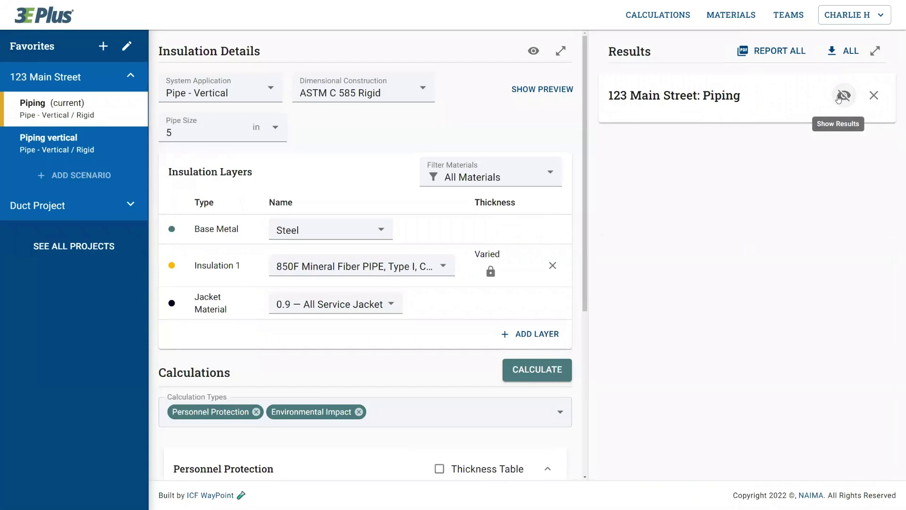
click(838, 96)
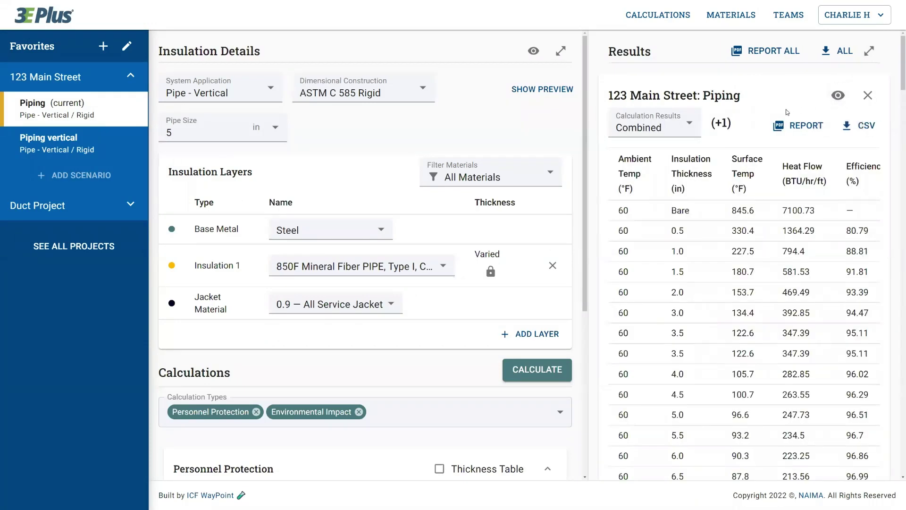
- Switch the Calculation Results view to Personnel Protection, after briefly trying Combined
click(690, 123)
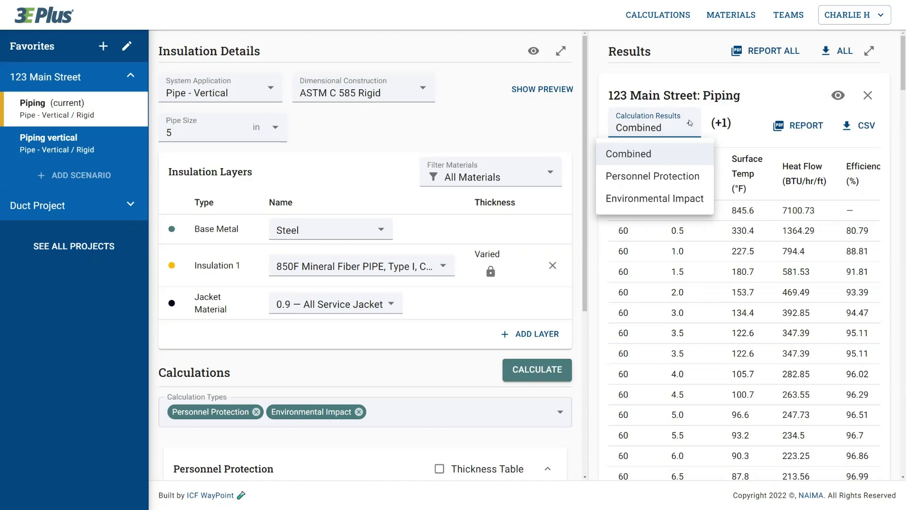
click(676, 174)
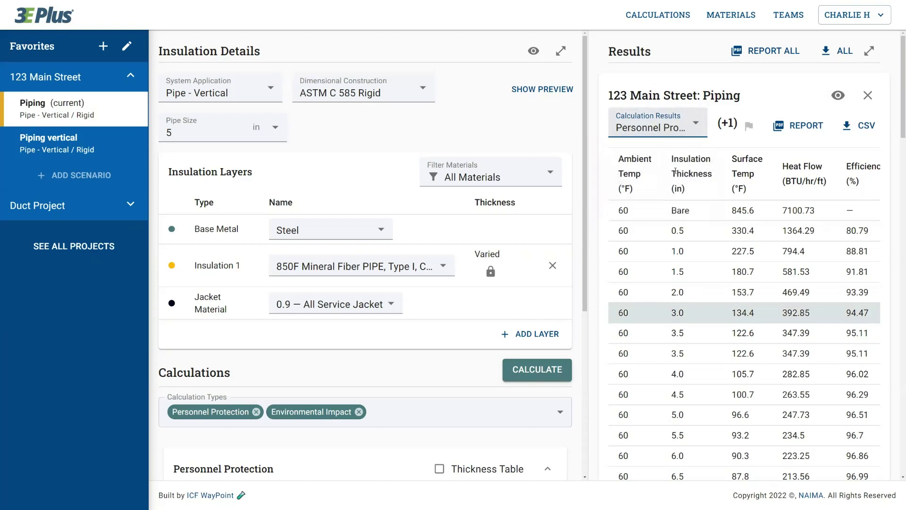
click(664, 135)
click(664, 156)
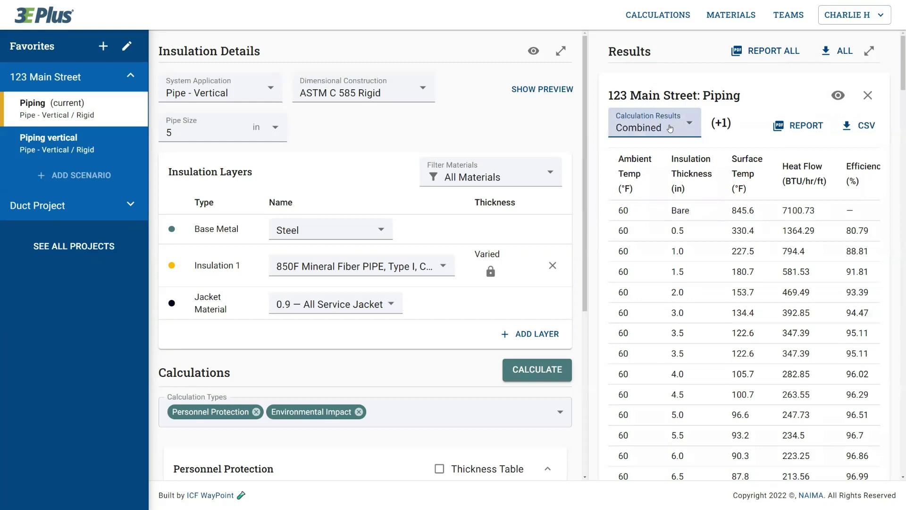
click(670, 128)
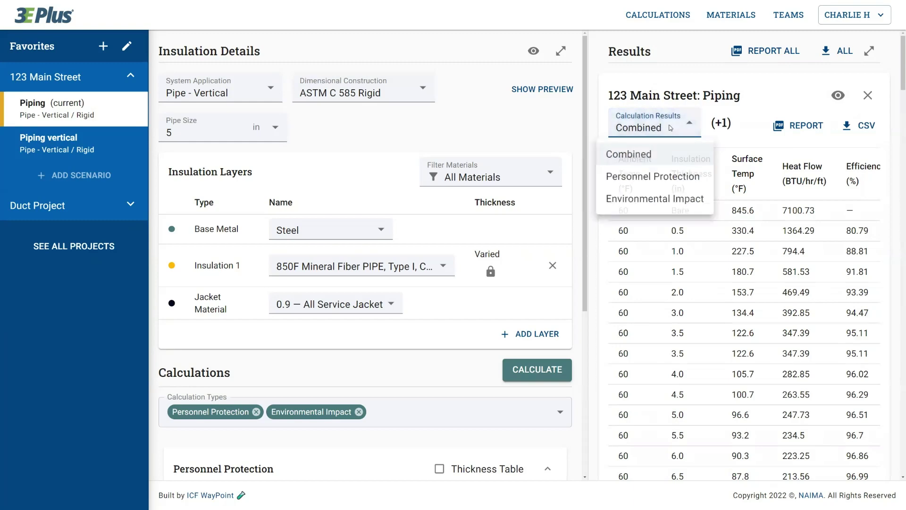
click(669, 175)
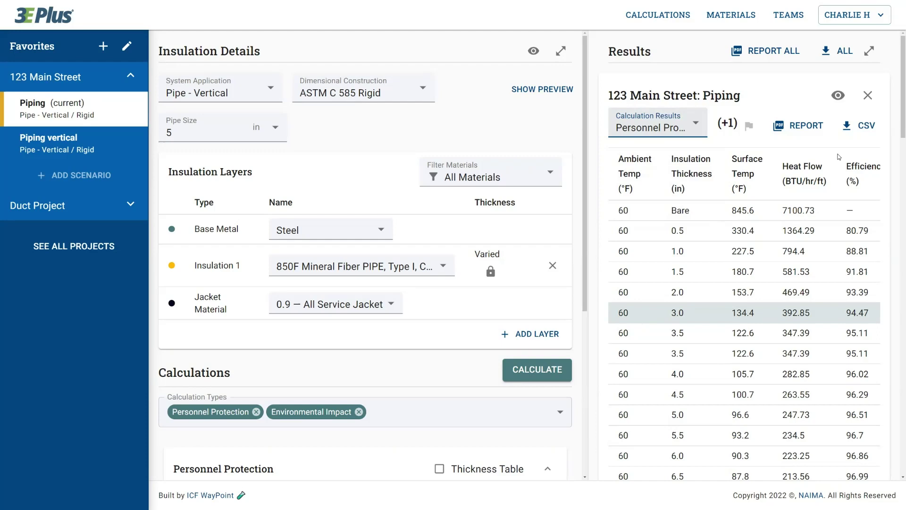
- Drop Environmental Impact and set ambient temperature to 60–90 °F in 10 °F increments
click(868, 95)
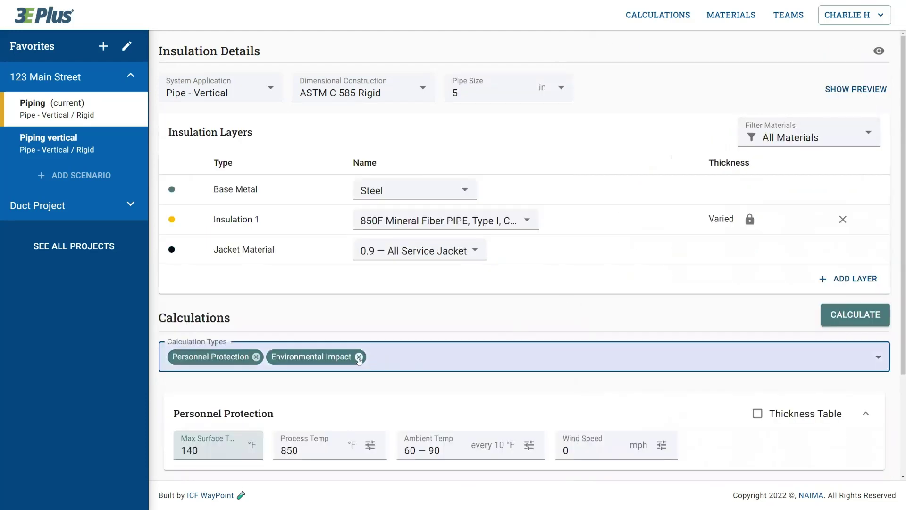
click(359, 357)
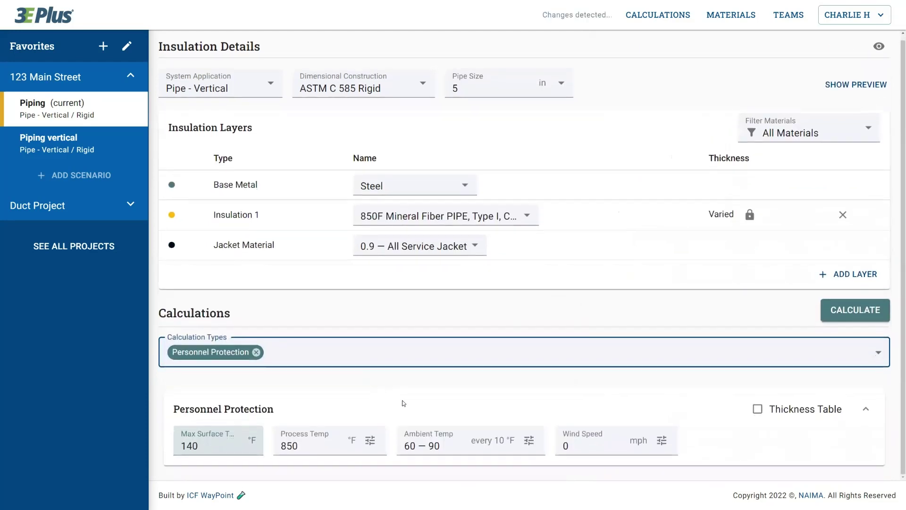
click(529, 440)
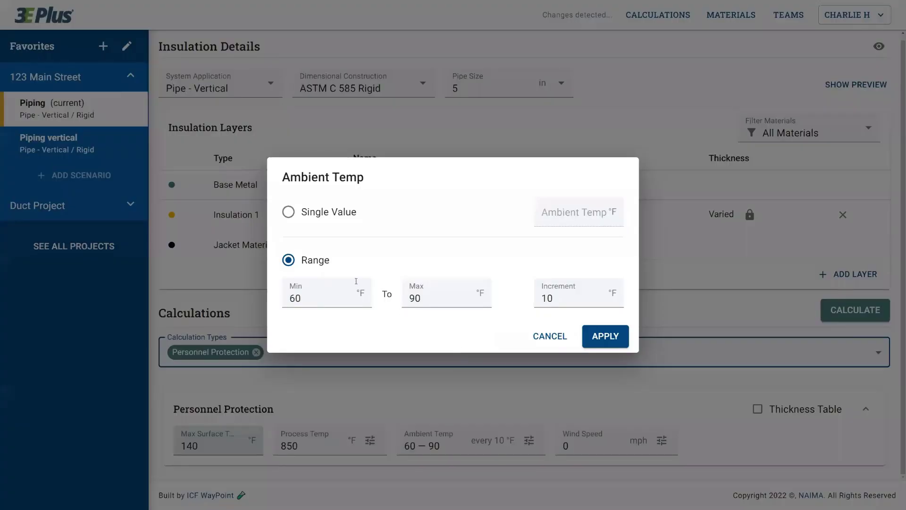
double_click(318, 293)
click(407, 298)
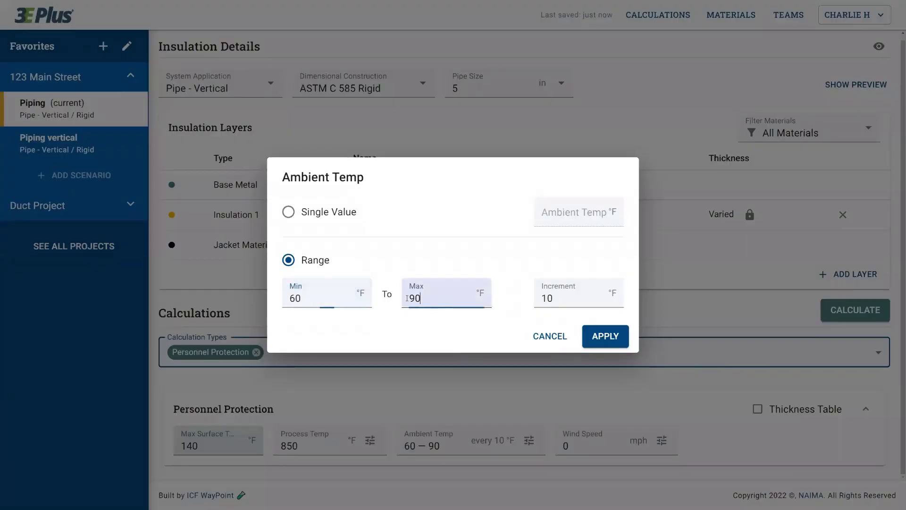
double_click(407, 297)
double_click(542, 298)
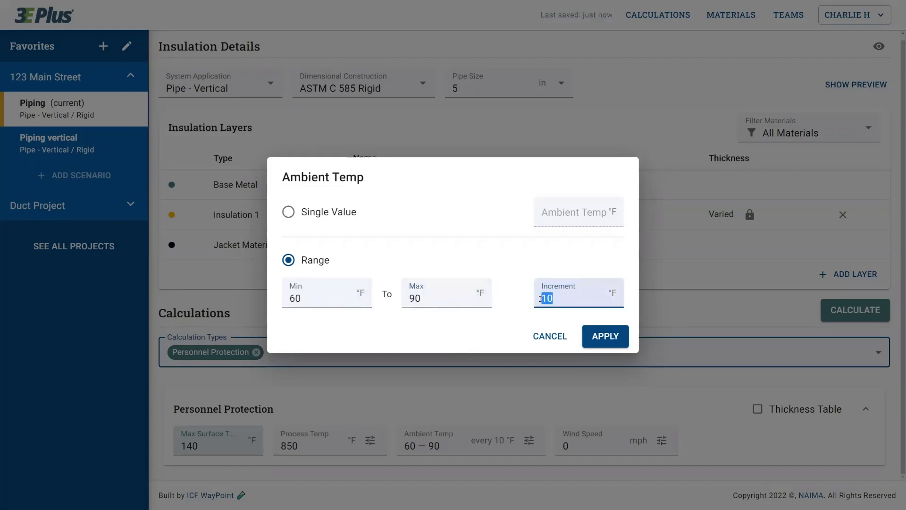
click(594, 339)
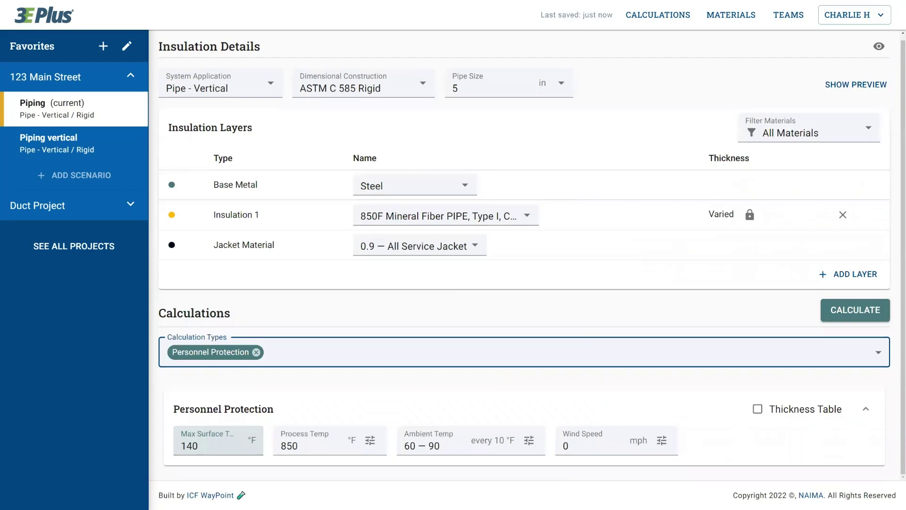
- Recalculate and review the Personnel Protection results for 60, 70, 80 and 90 °F ambient
click(856, 310)
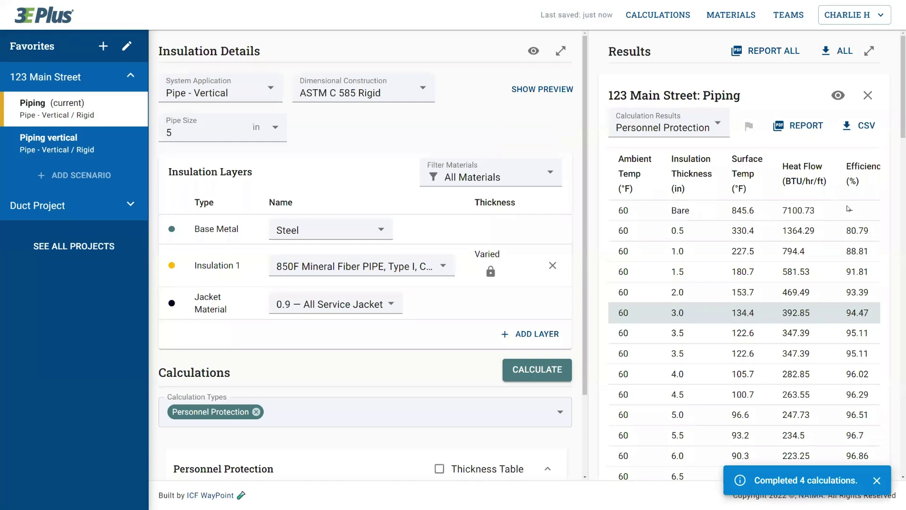
scroll(896, 123, down, 12)
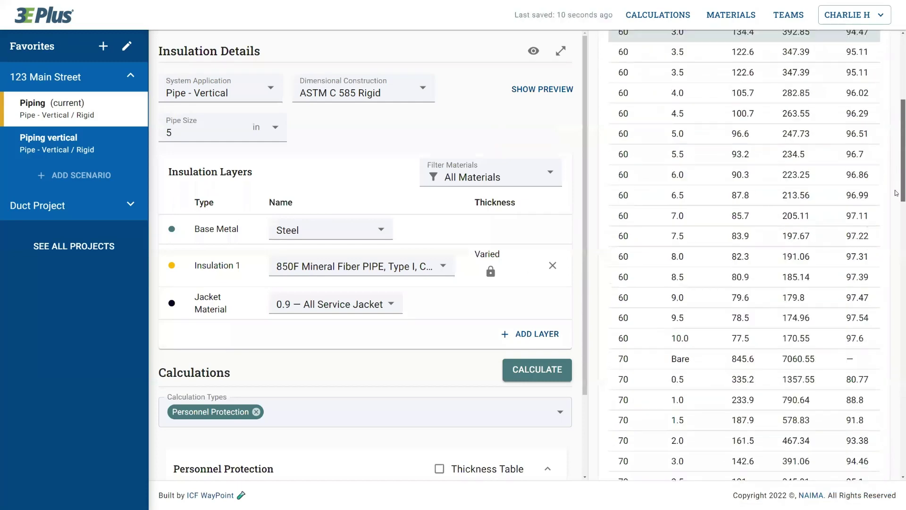
scroll(896, 309, down, 18)
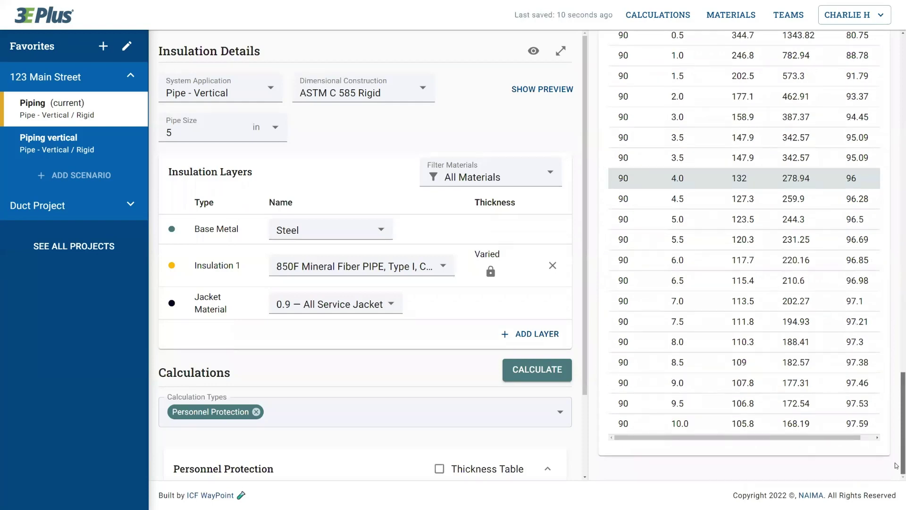
scroll(415, 396, down, 3)
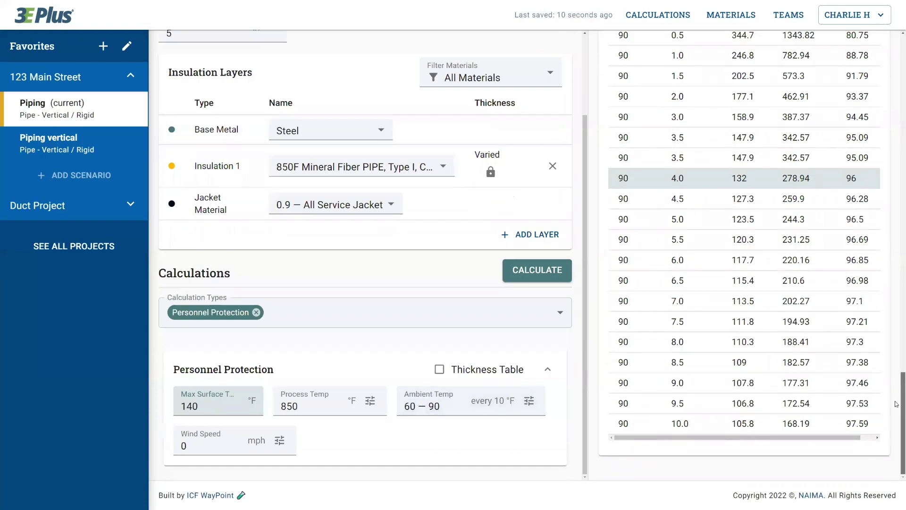
scroll(896, 331, up, 7)
scroll(896, 310, up, 20)
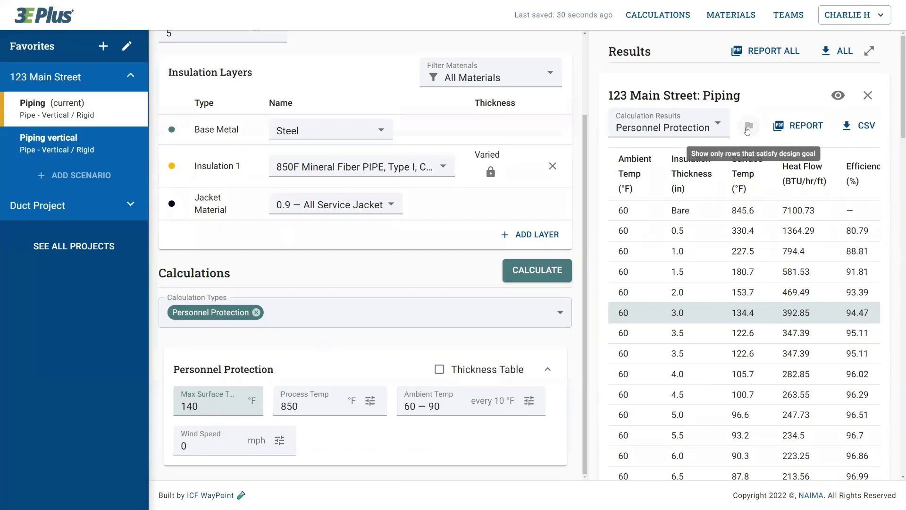
- Filter the table to design-goal rows: 3.0, 3.5, 3.5 and 4.0 in thickness
click(748, 128)
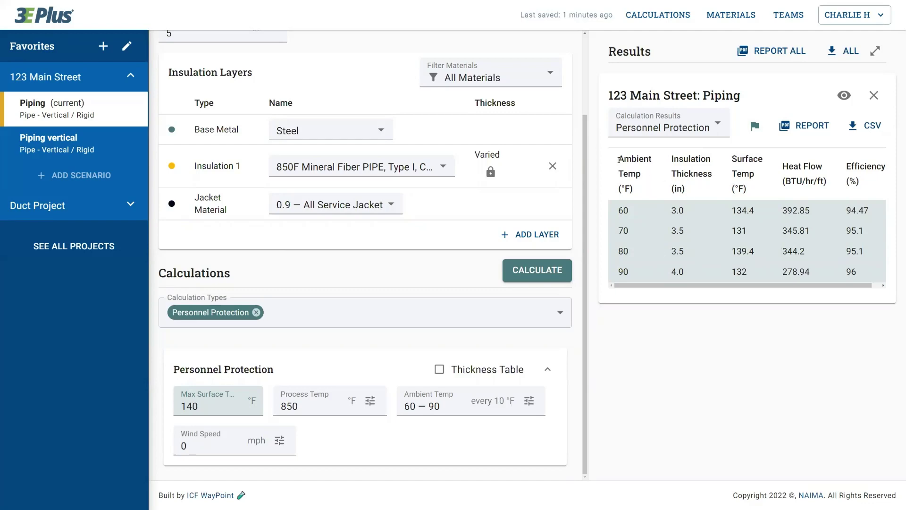
- Select the four filtered result rows and copy them to the clipboard
drag(614, 161, 865, 275)
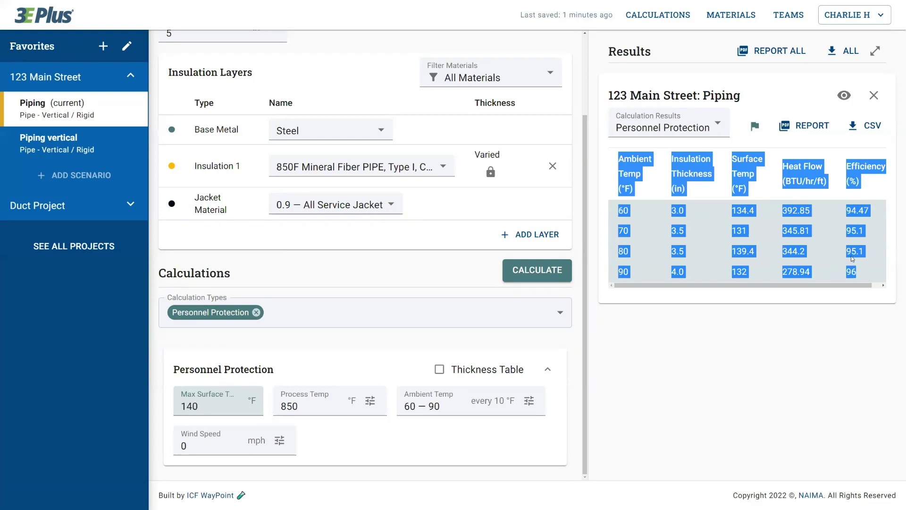
right_click(750, 178)
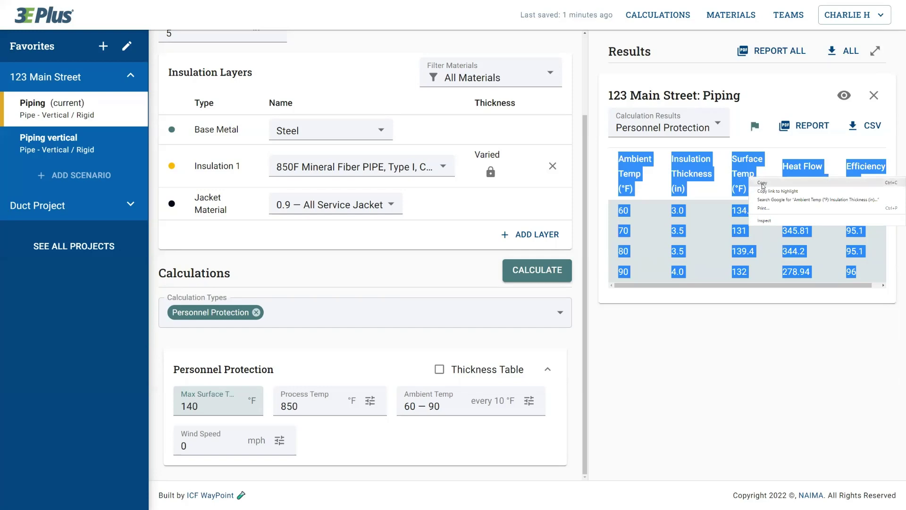
click(763, 185)
click(720, 195)
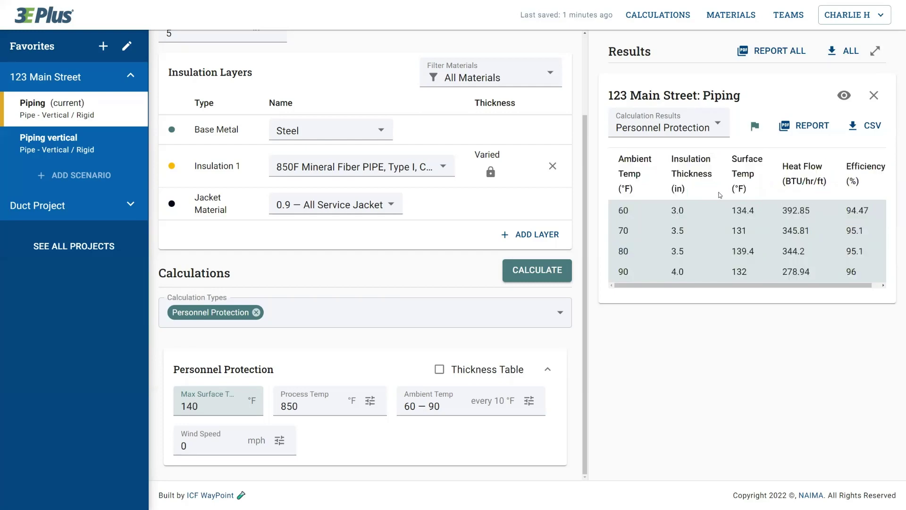
- Generate a PDF report of the results table named 'test' with summary 'description'
click(788, 132)
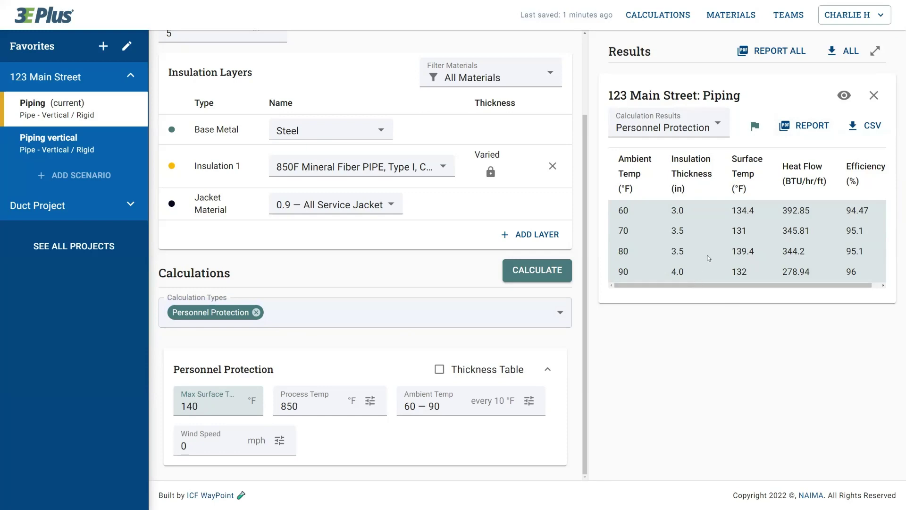
click(796, 134)
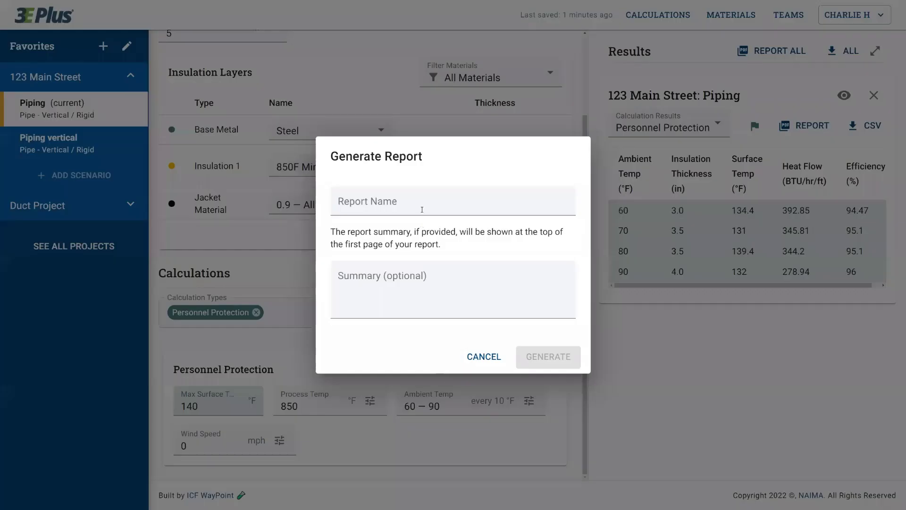
click(422, 210)
text(test)
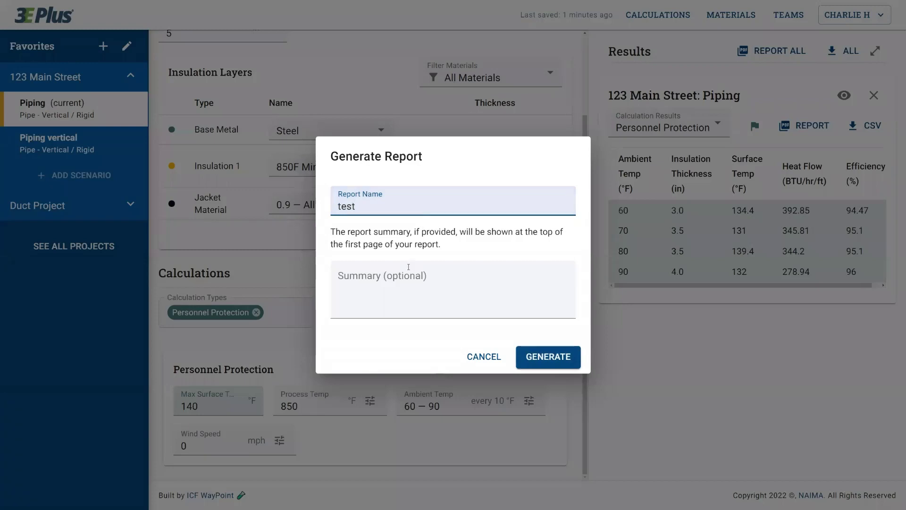
click(408, 267)
text(descr)
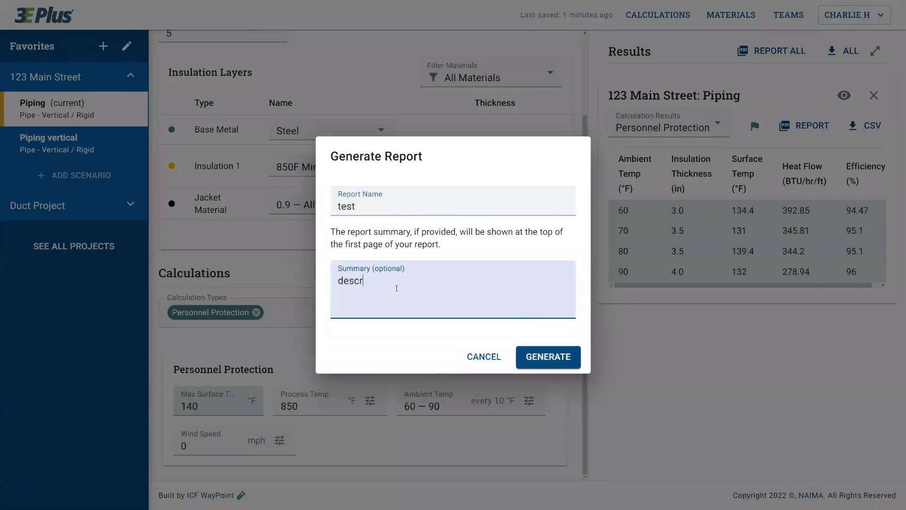
text(iption)
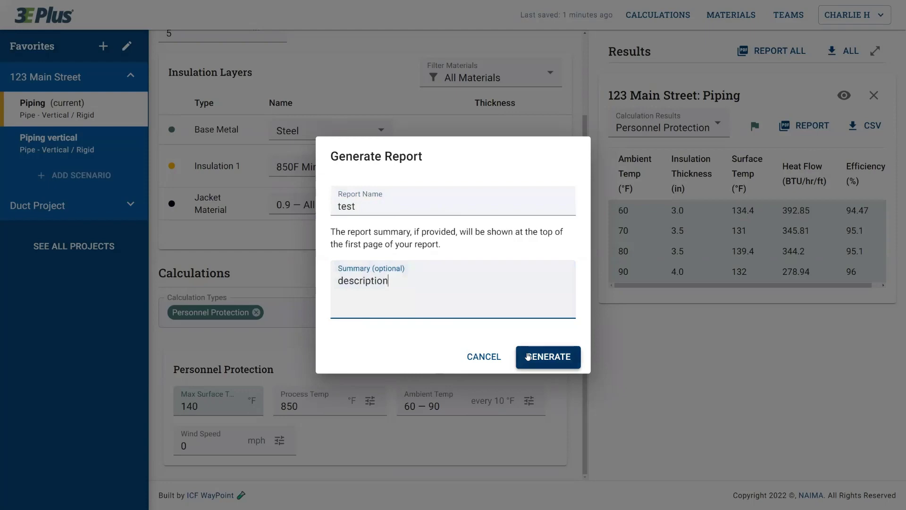
click(529, 356)
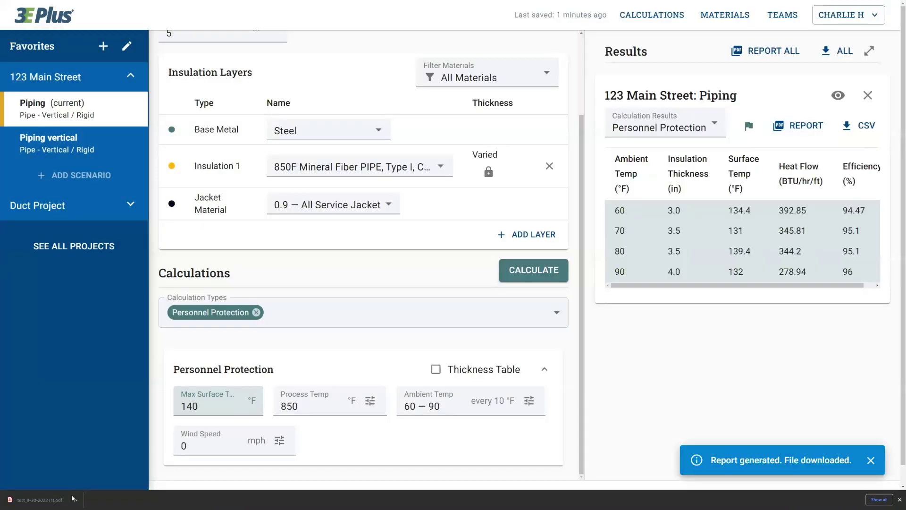
click(73, 501)
- Open the downloaded 'test' report PDF and review its summary and parameter pages
click(85, 458)
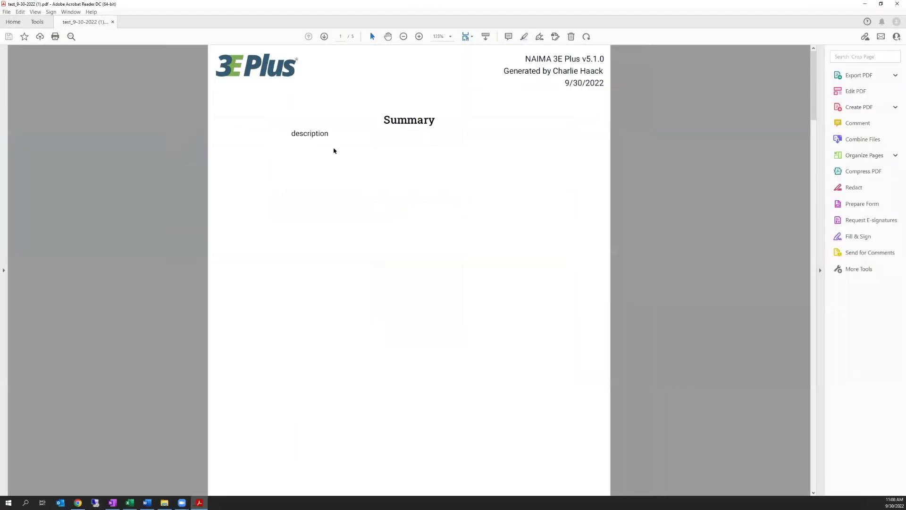
drag(291, 133, 334, 133)
click(334, 134)
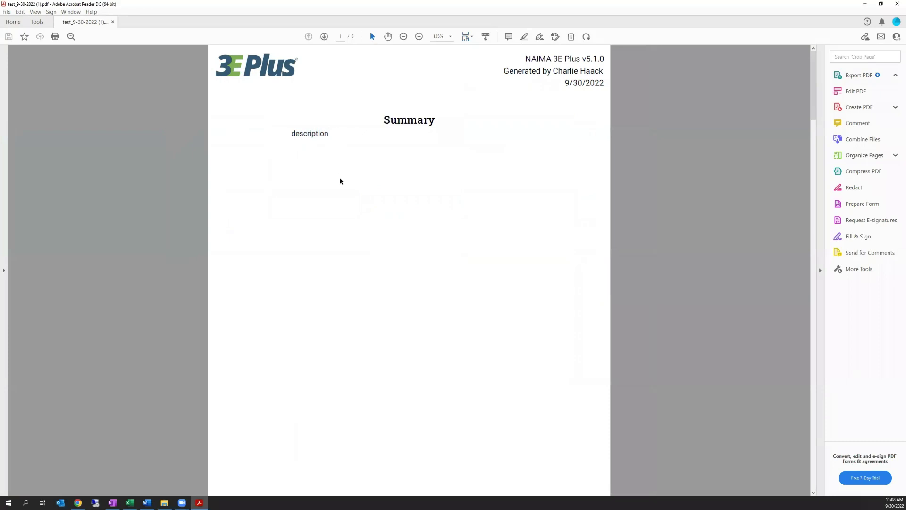
scroll(340, 181, down, 10)
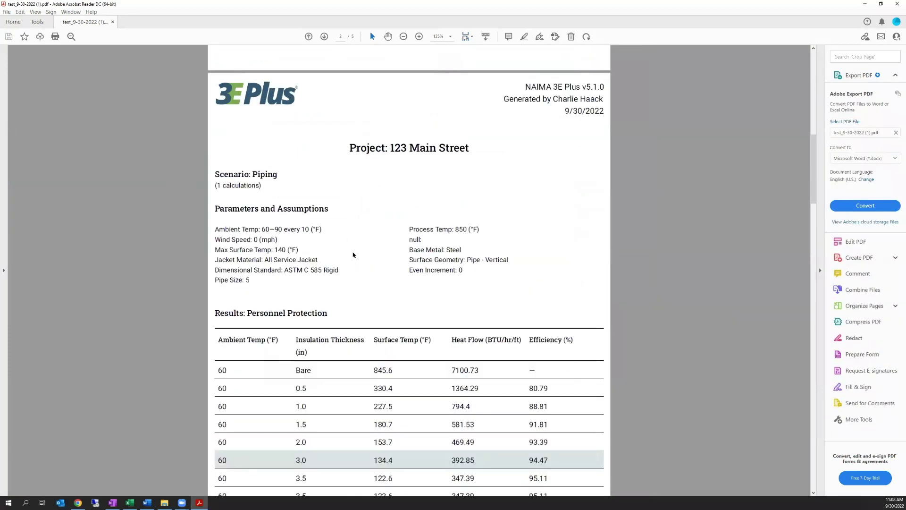
scroll(353, 255, down, 2)
drag(215, 176, 274, 221)
click(274, 222)
- Scroll through the report's Personnel Protection tables, then minimize Acrobat Reader
scroll(274, 235, down, 6)
scroll(569, 255, down, 20)
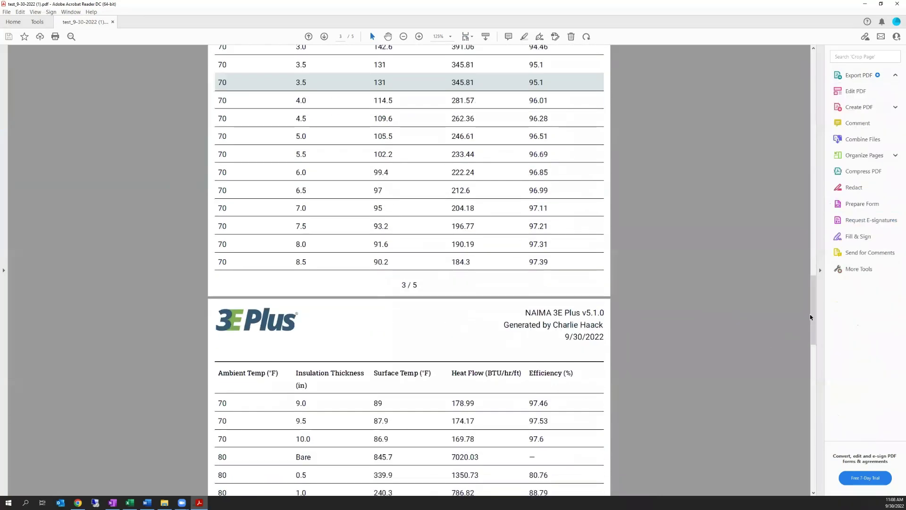
drag(813, 309, 824, 50)
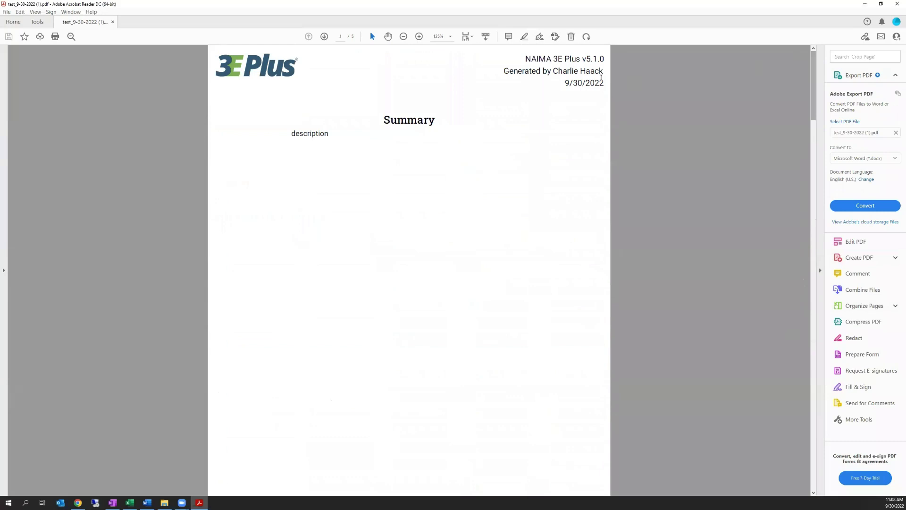
mouse_move(552, 71)
mouse_down()
mouse_move(604, 72)
mouse_move(600, 83)
mouse_move(565, 83)
mouse_up()
click(590, 83)
click(561, 56)
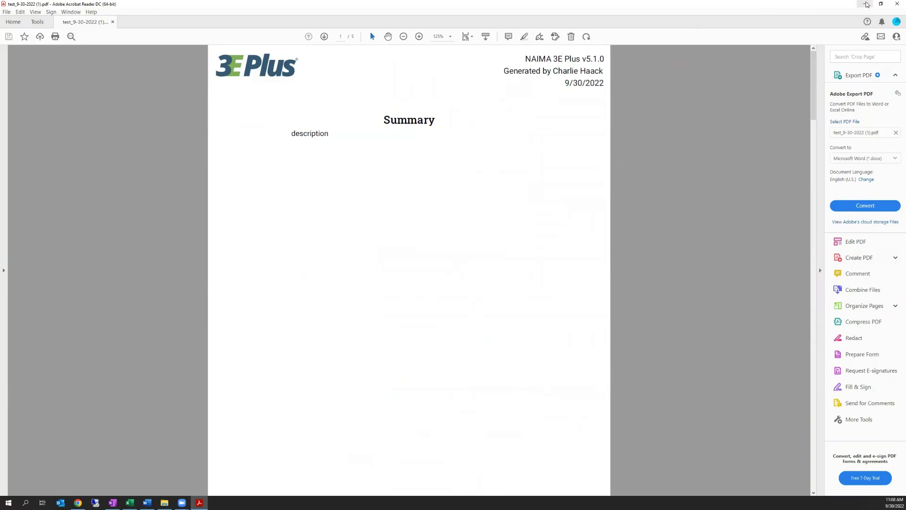
click(865, 3)
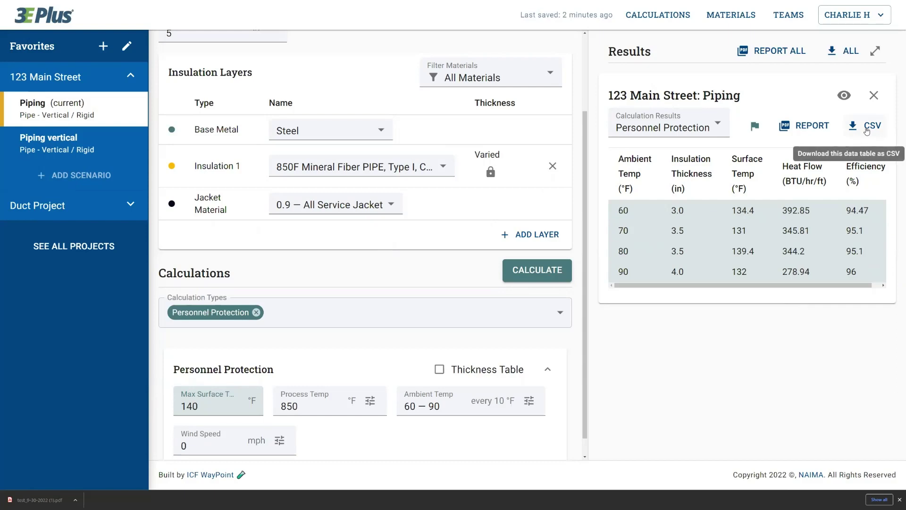
- Export the Personnel Protection results table as a CSV and open the downloaded file
click(867, 128)
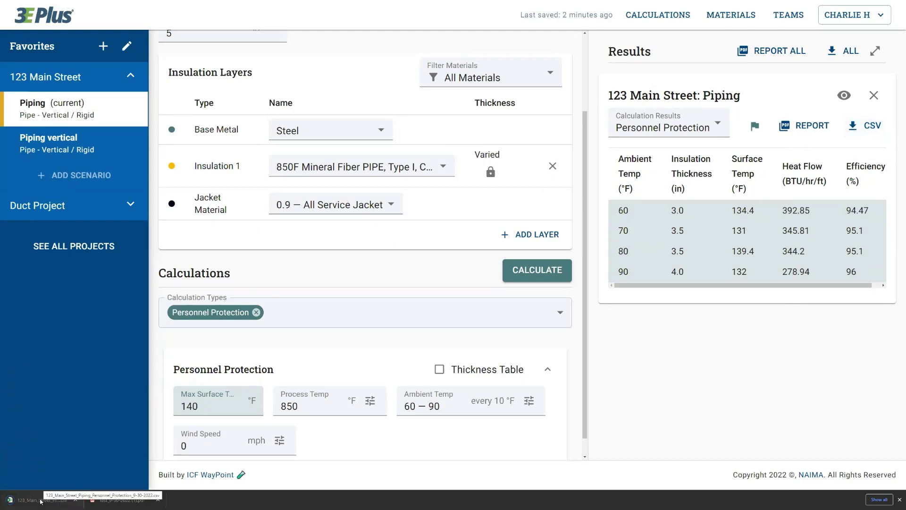
click(41, 501)
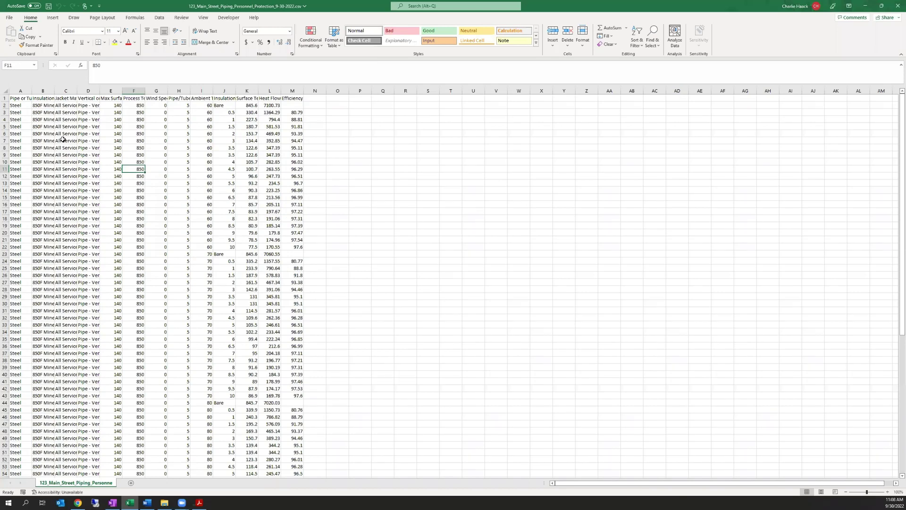
- In Excel, check row 7's 60 °F, 3-inch values through its 94.47 efficiency, then minimize Excel
click(63, 141)
key(Left)
key(Left)
key(ctrl+shift+Right)
key(ctrl+shift+Left)
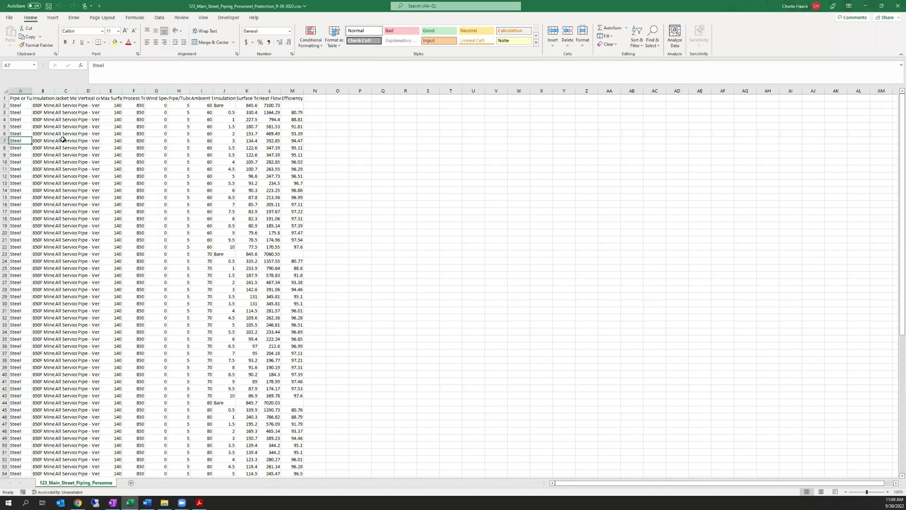
key(Right)
key(Right)
key(Right)
key(Right)
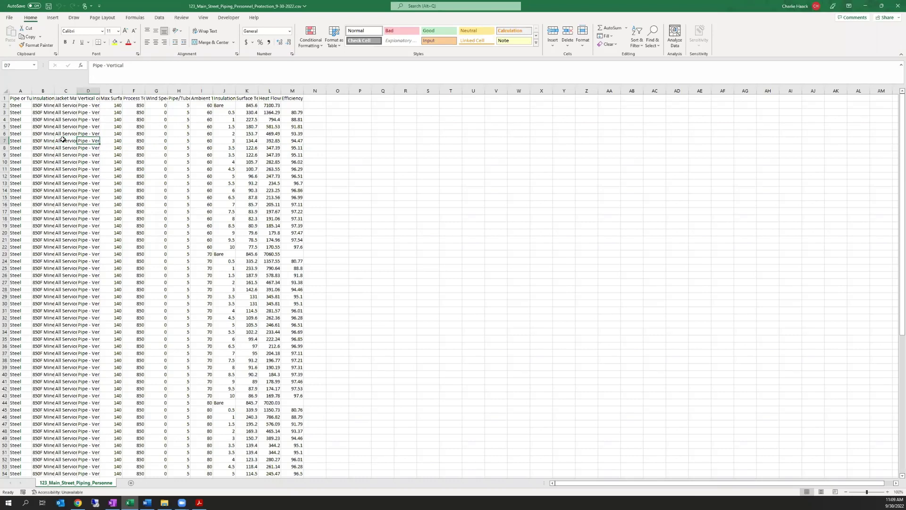
key(Right)
key(Right)
key(Right)
key(Right)
key(Right)
key(Right)
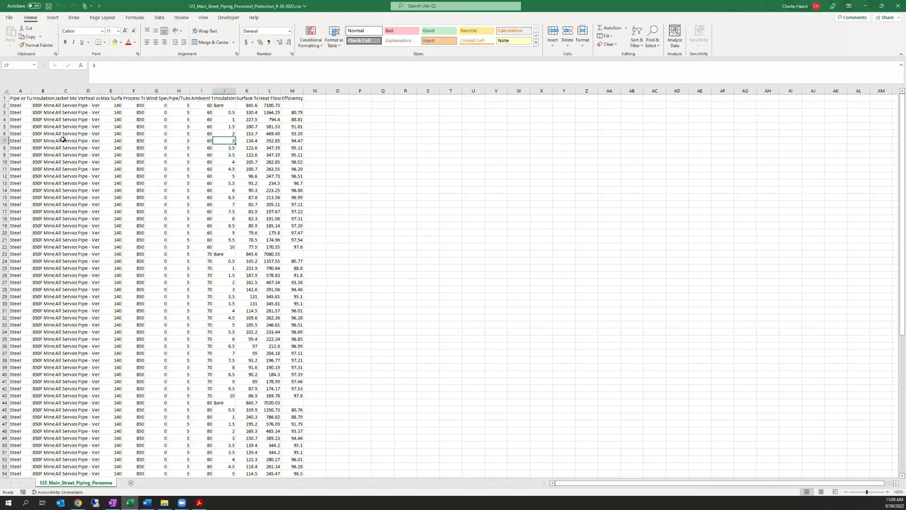
key(Right)
key(Right)
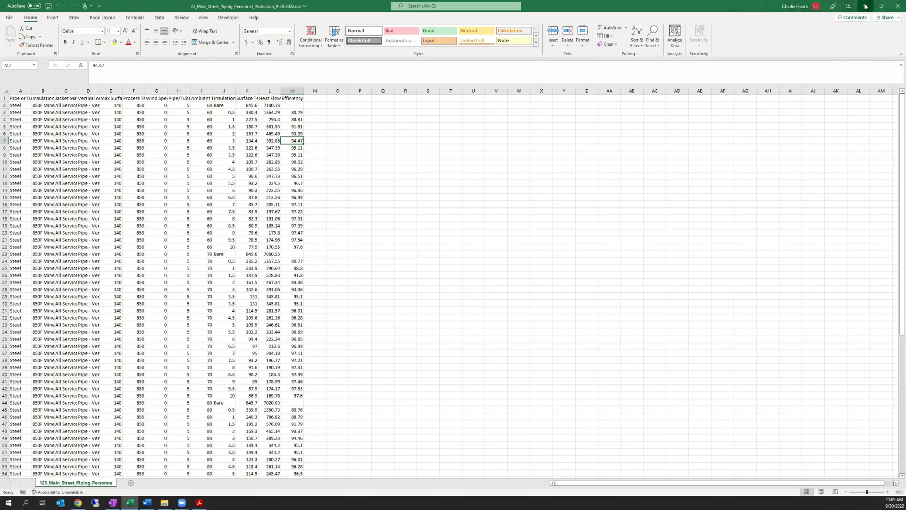
click(866, 5)
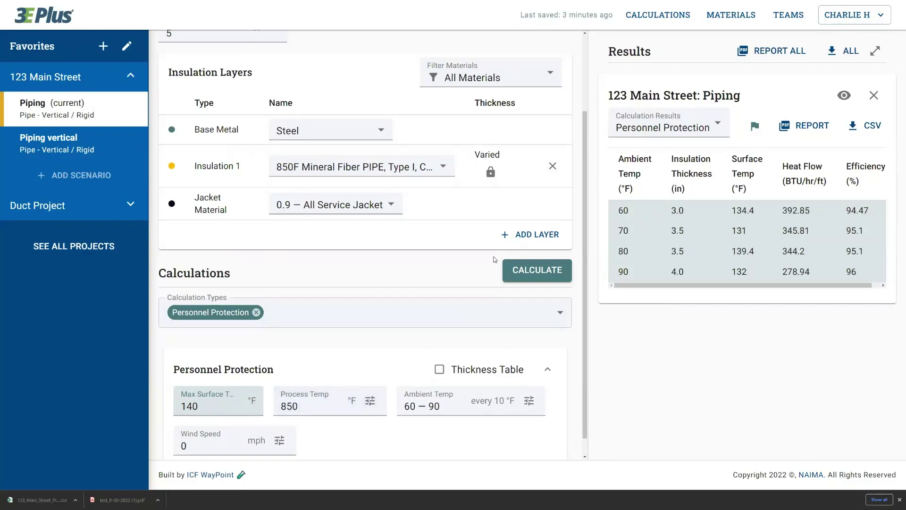
scroll(476, 263, down, 1)
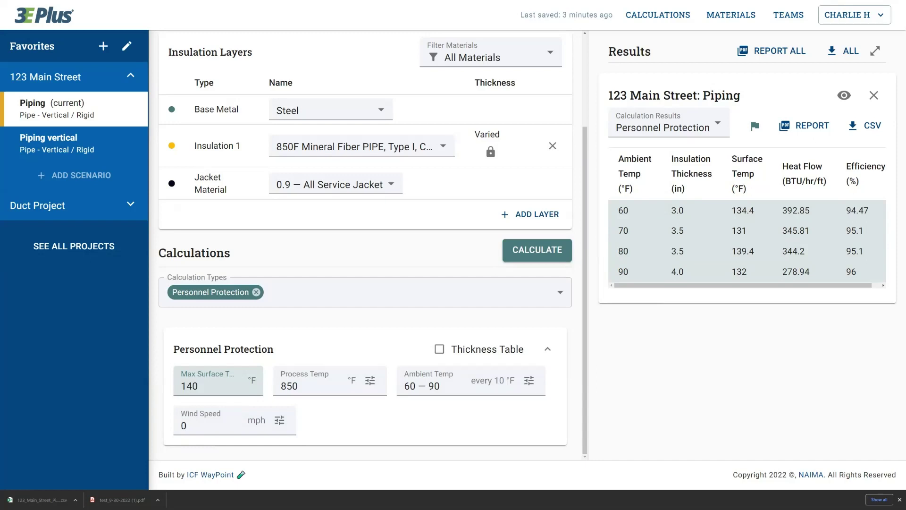
drag(620, 188, 868, 274)
click(668, 348)
- Collapse the 123 Main Street: Piping results card to hide its Personnel Protection table
mouse_move(60, 134)
click(844, 95)
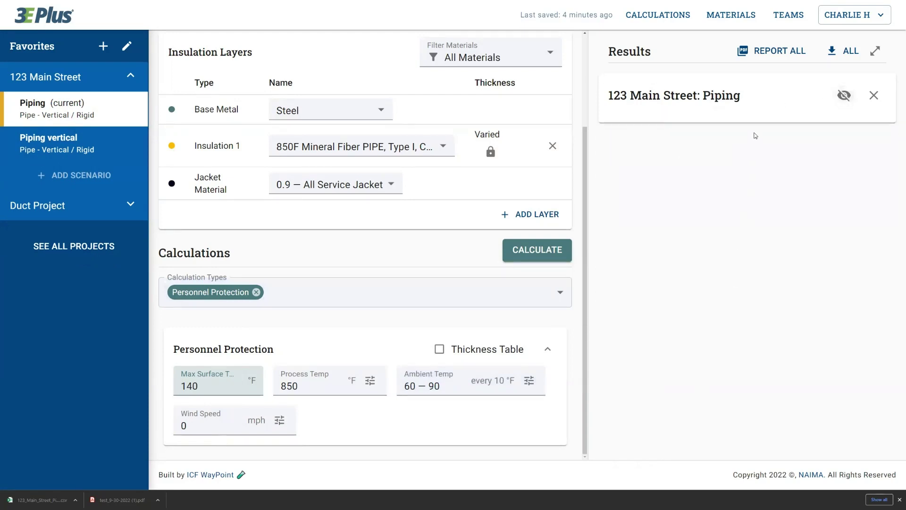